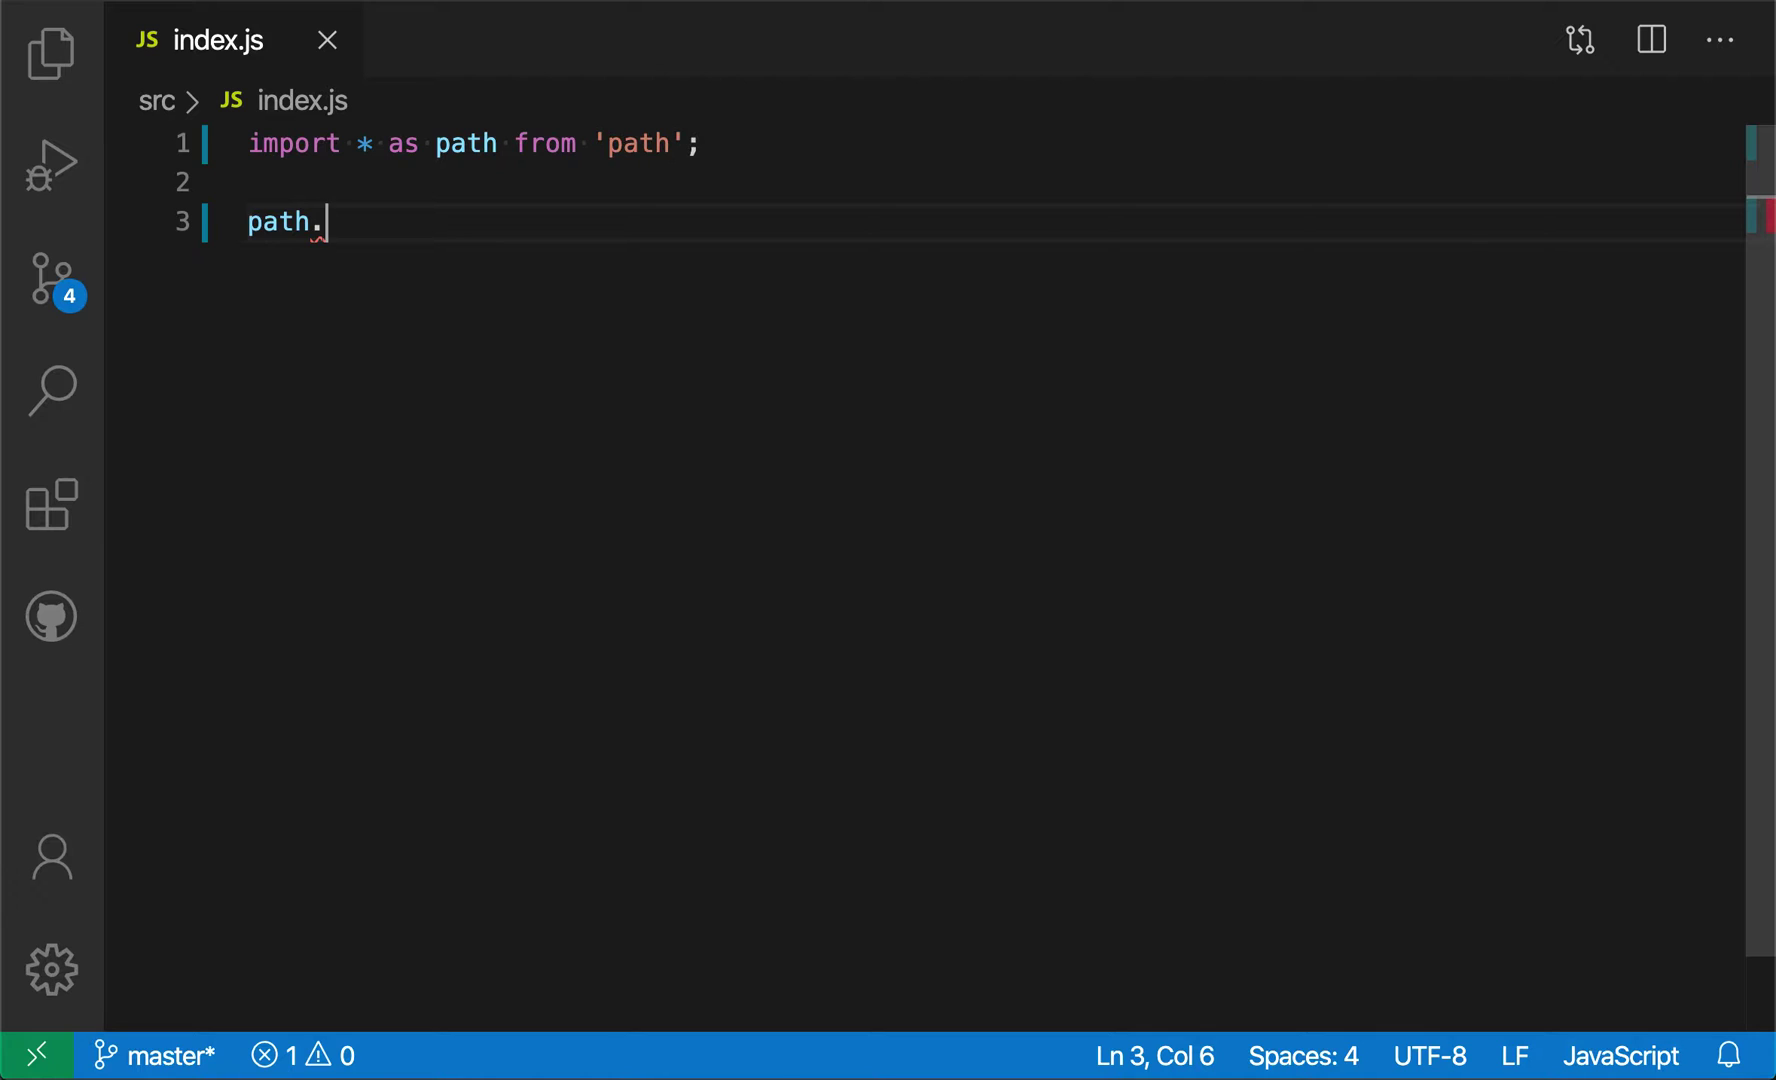
Trigger path suggestions on line 3, highlight dirname, and expand its full documentation.
key("ctrl+space")
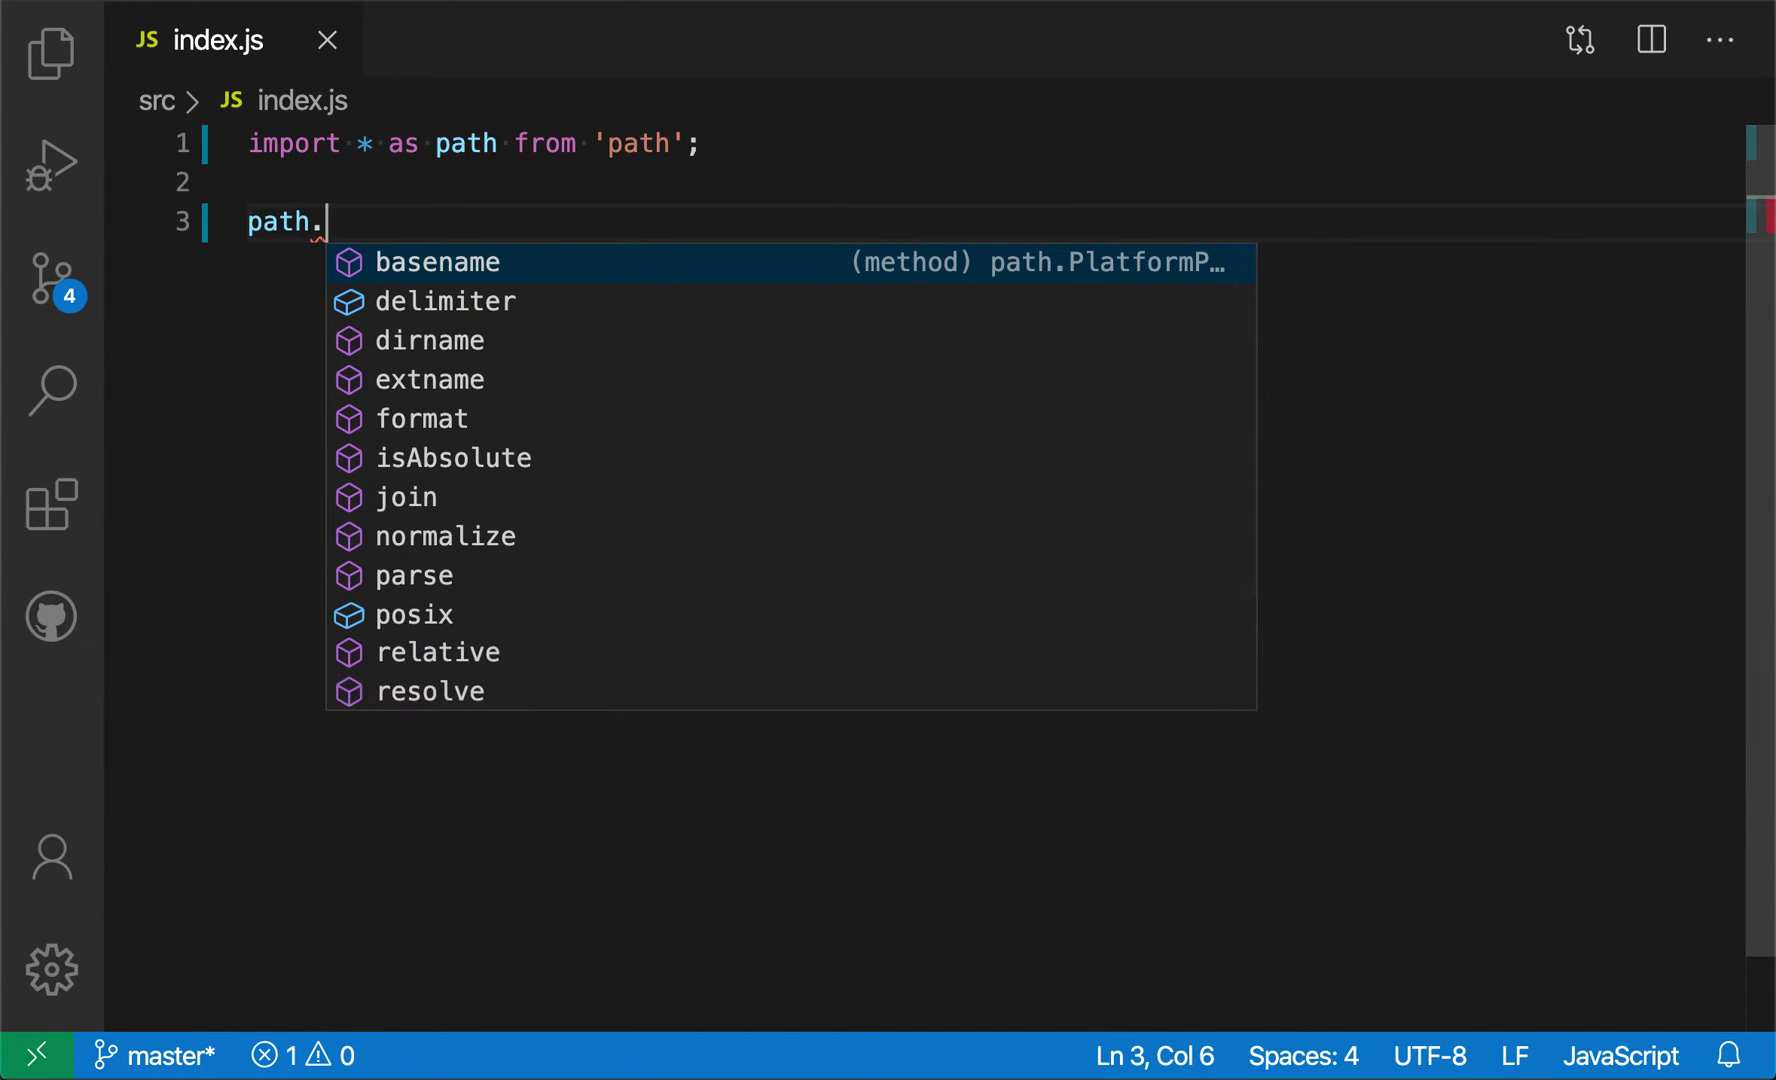
key("Down")
key("Down")
key("Down")
key("Down")
key("Down")
key("Down")
key("Up")
key("Up")
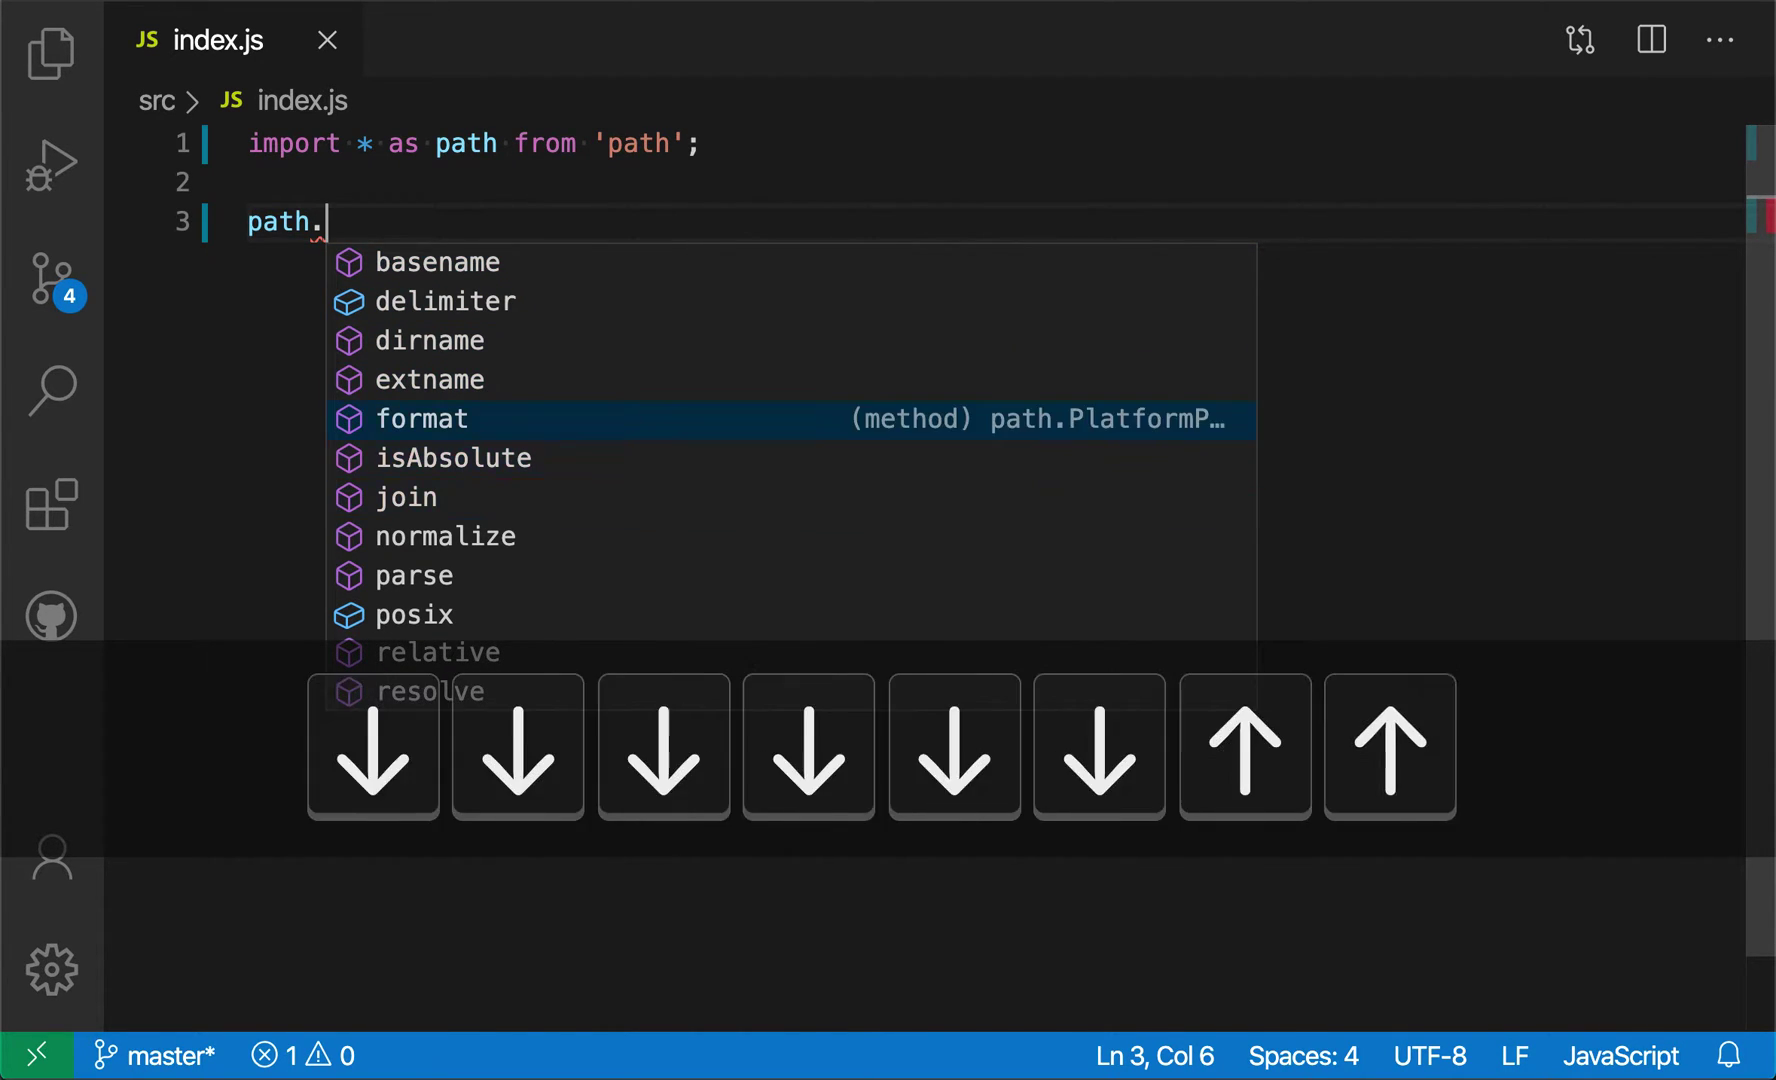
key("Up")
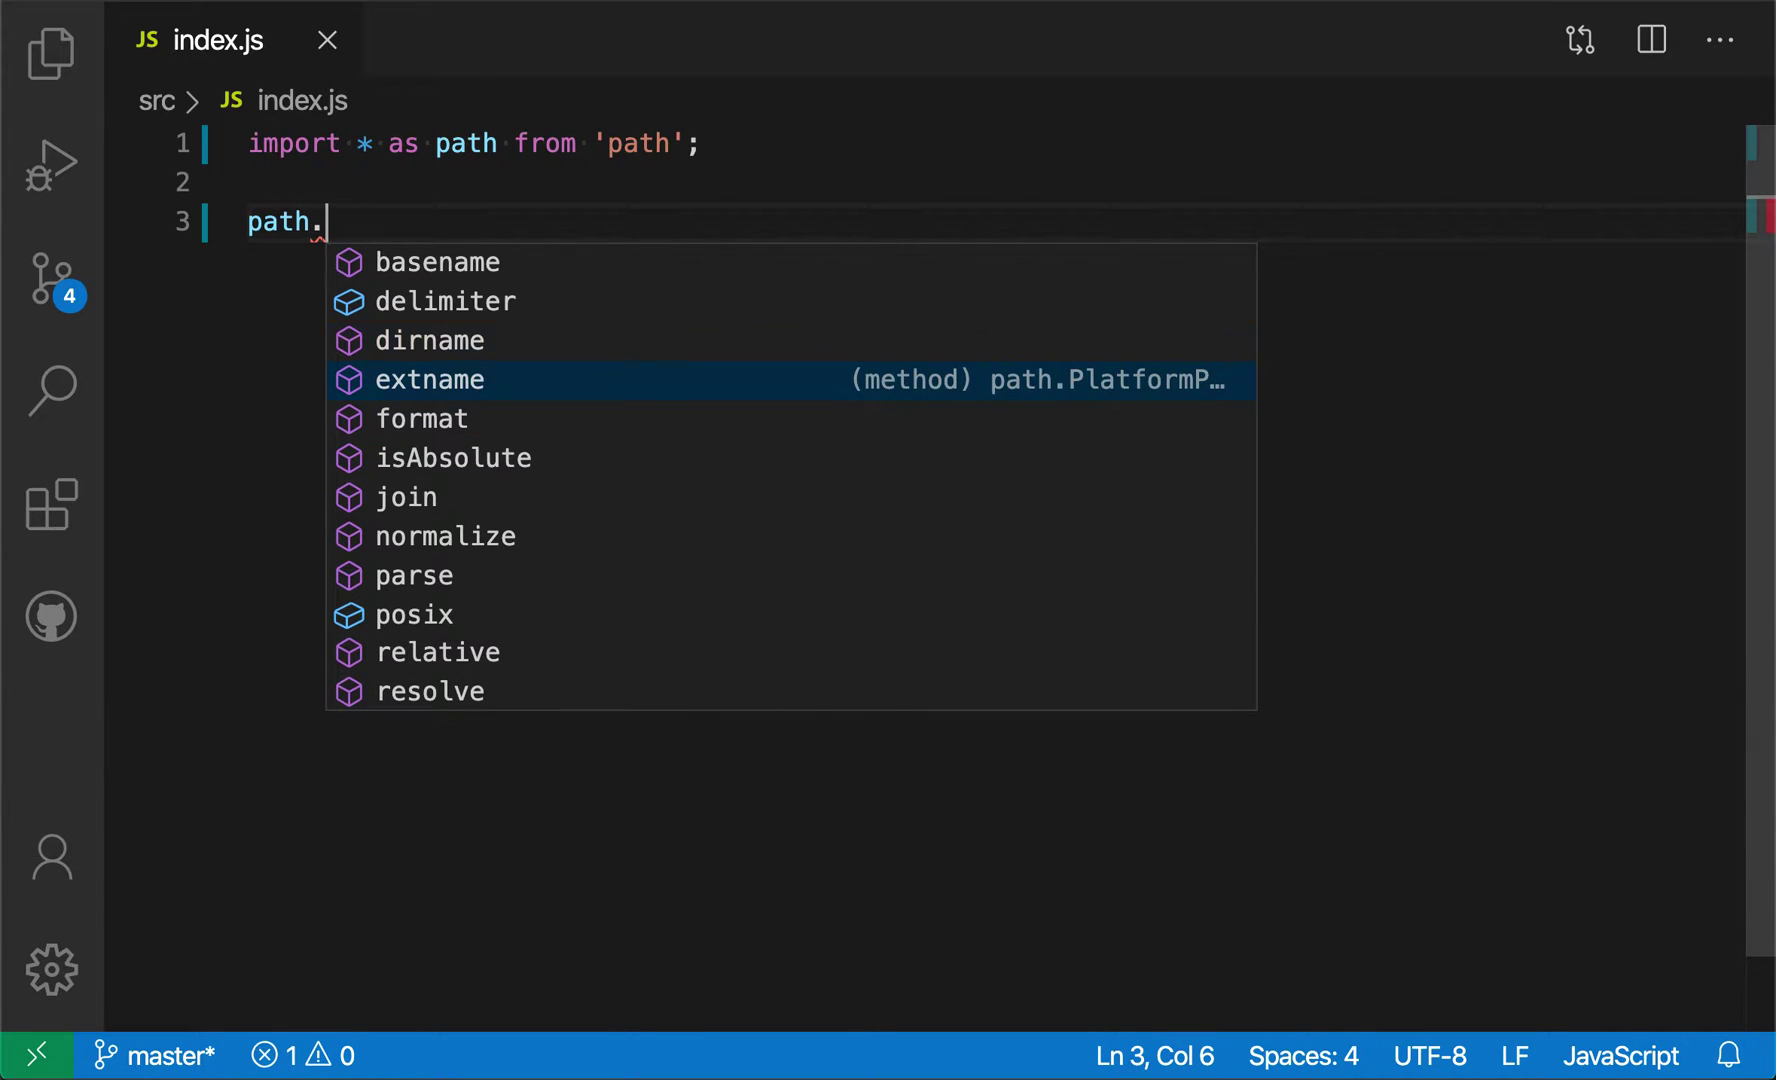
key("Up")
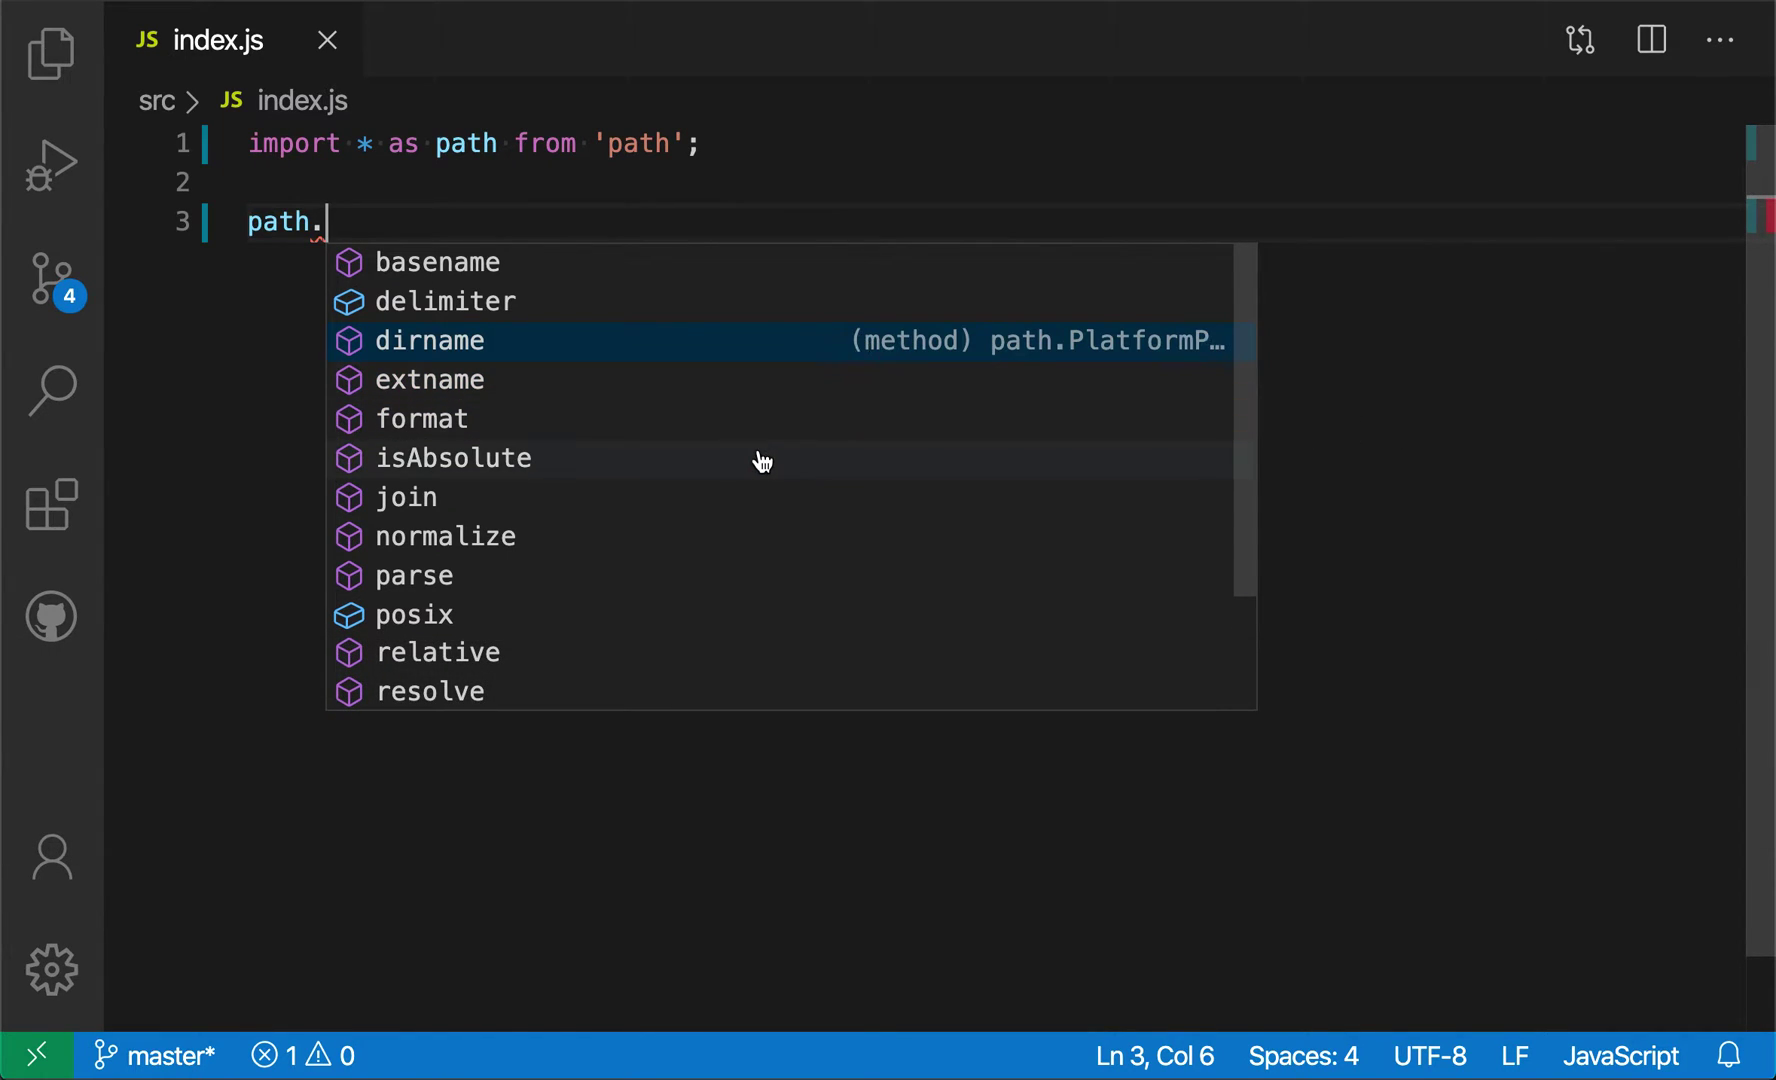
mouse_move(805, 341)
left_click(1209, 346)
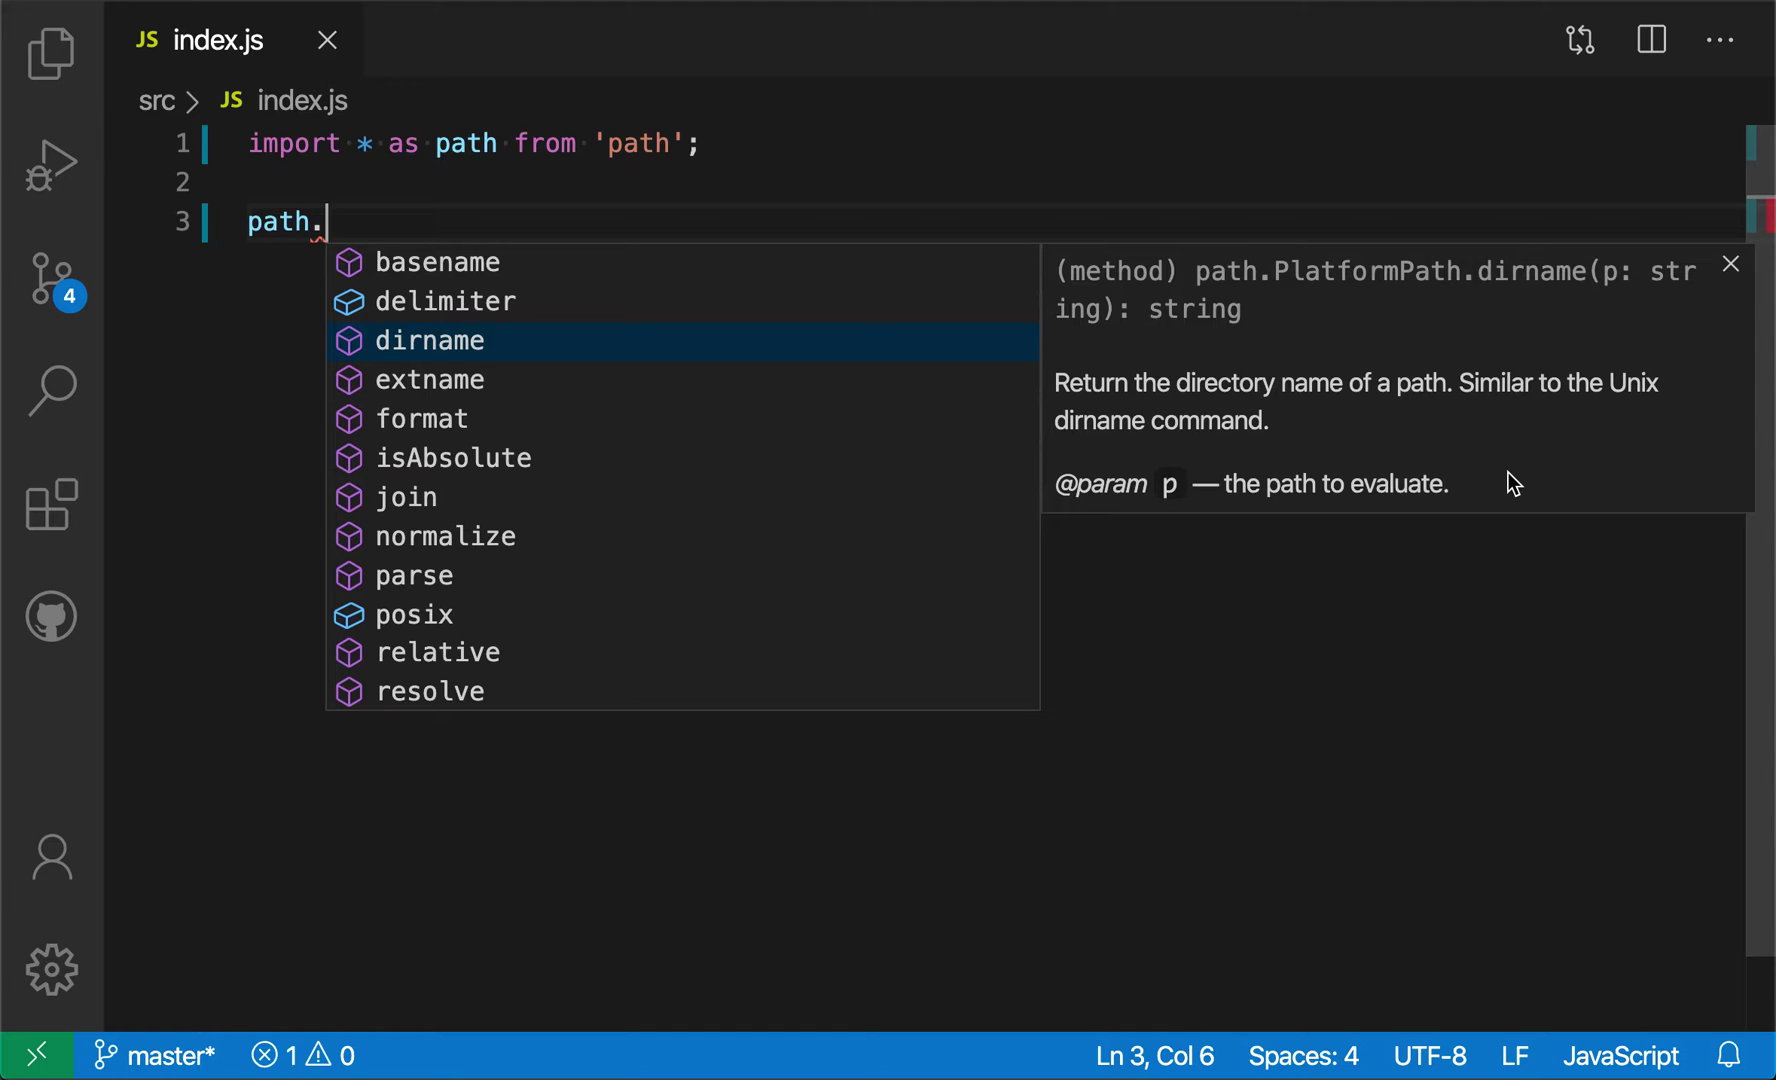
left_click(1732, 262)
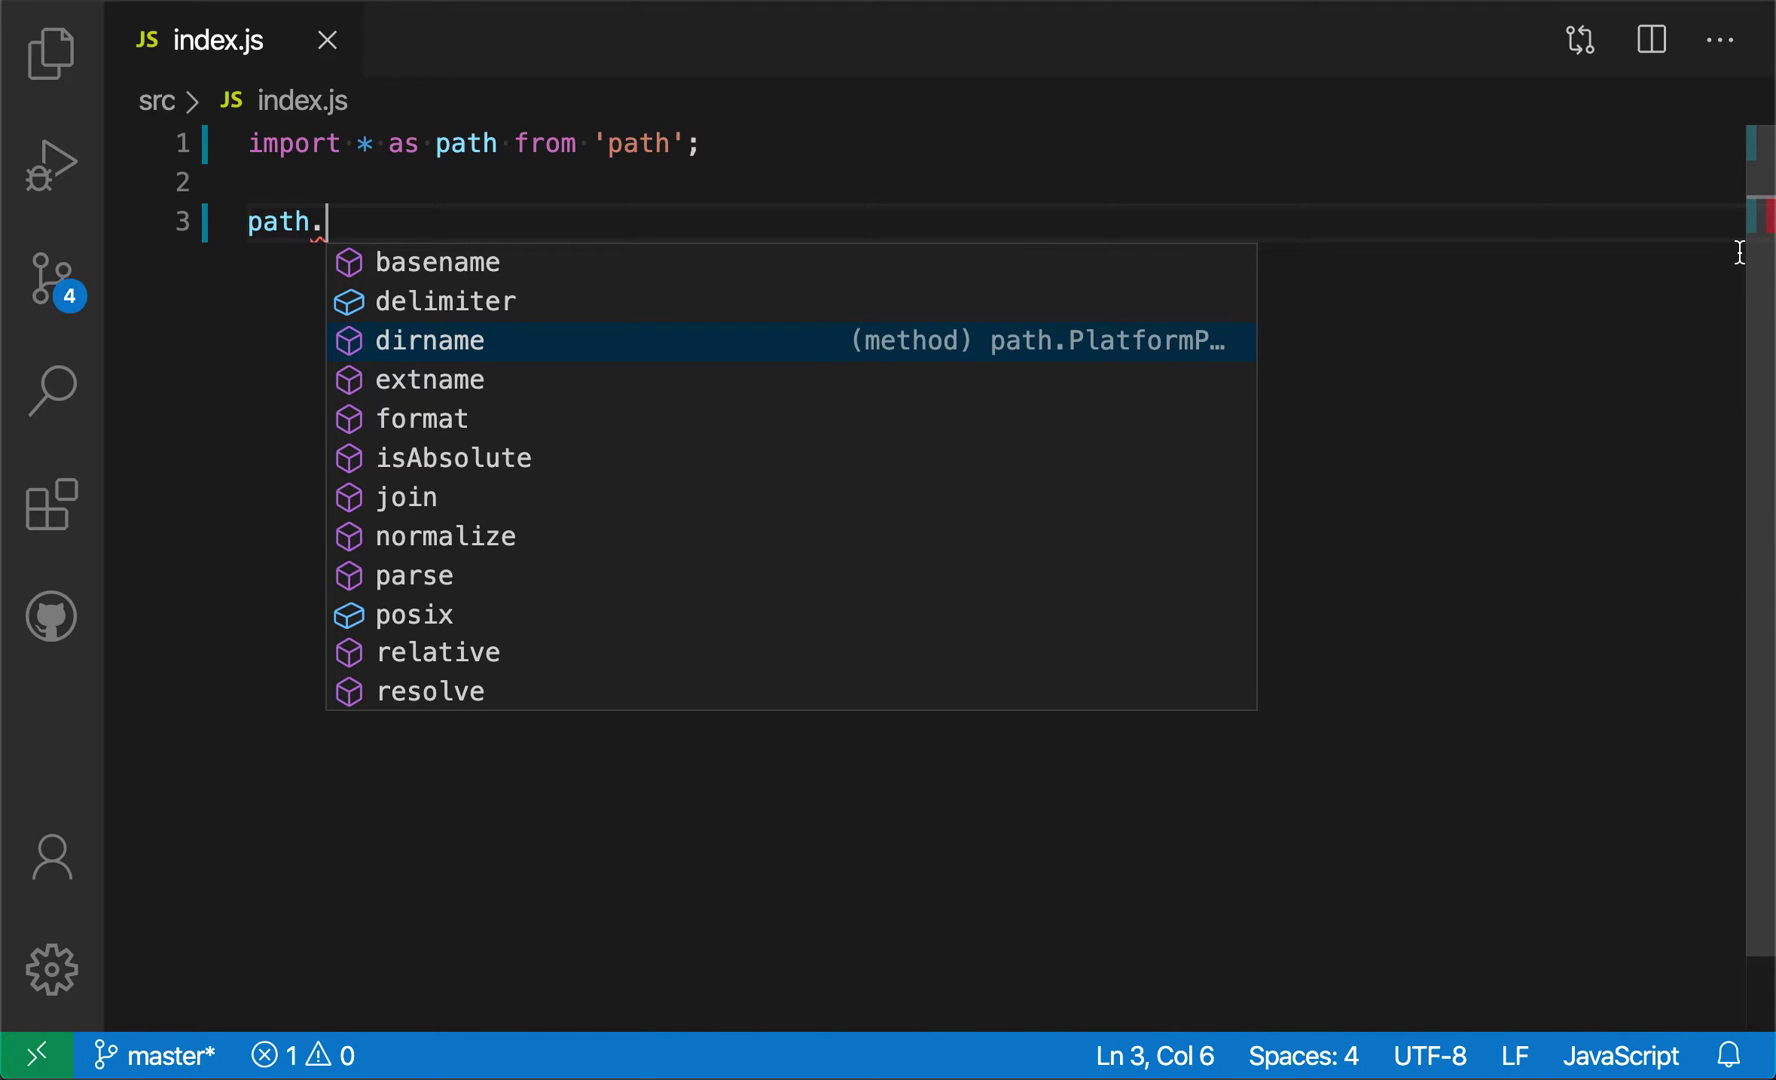
Expand extname's documentation, browse to format, and return to dirname's full description.
key("Down")
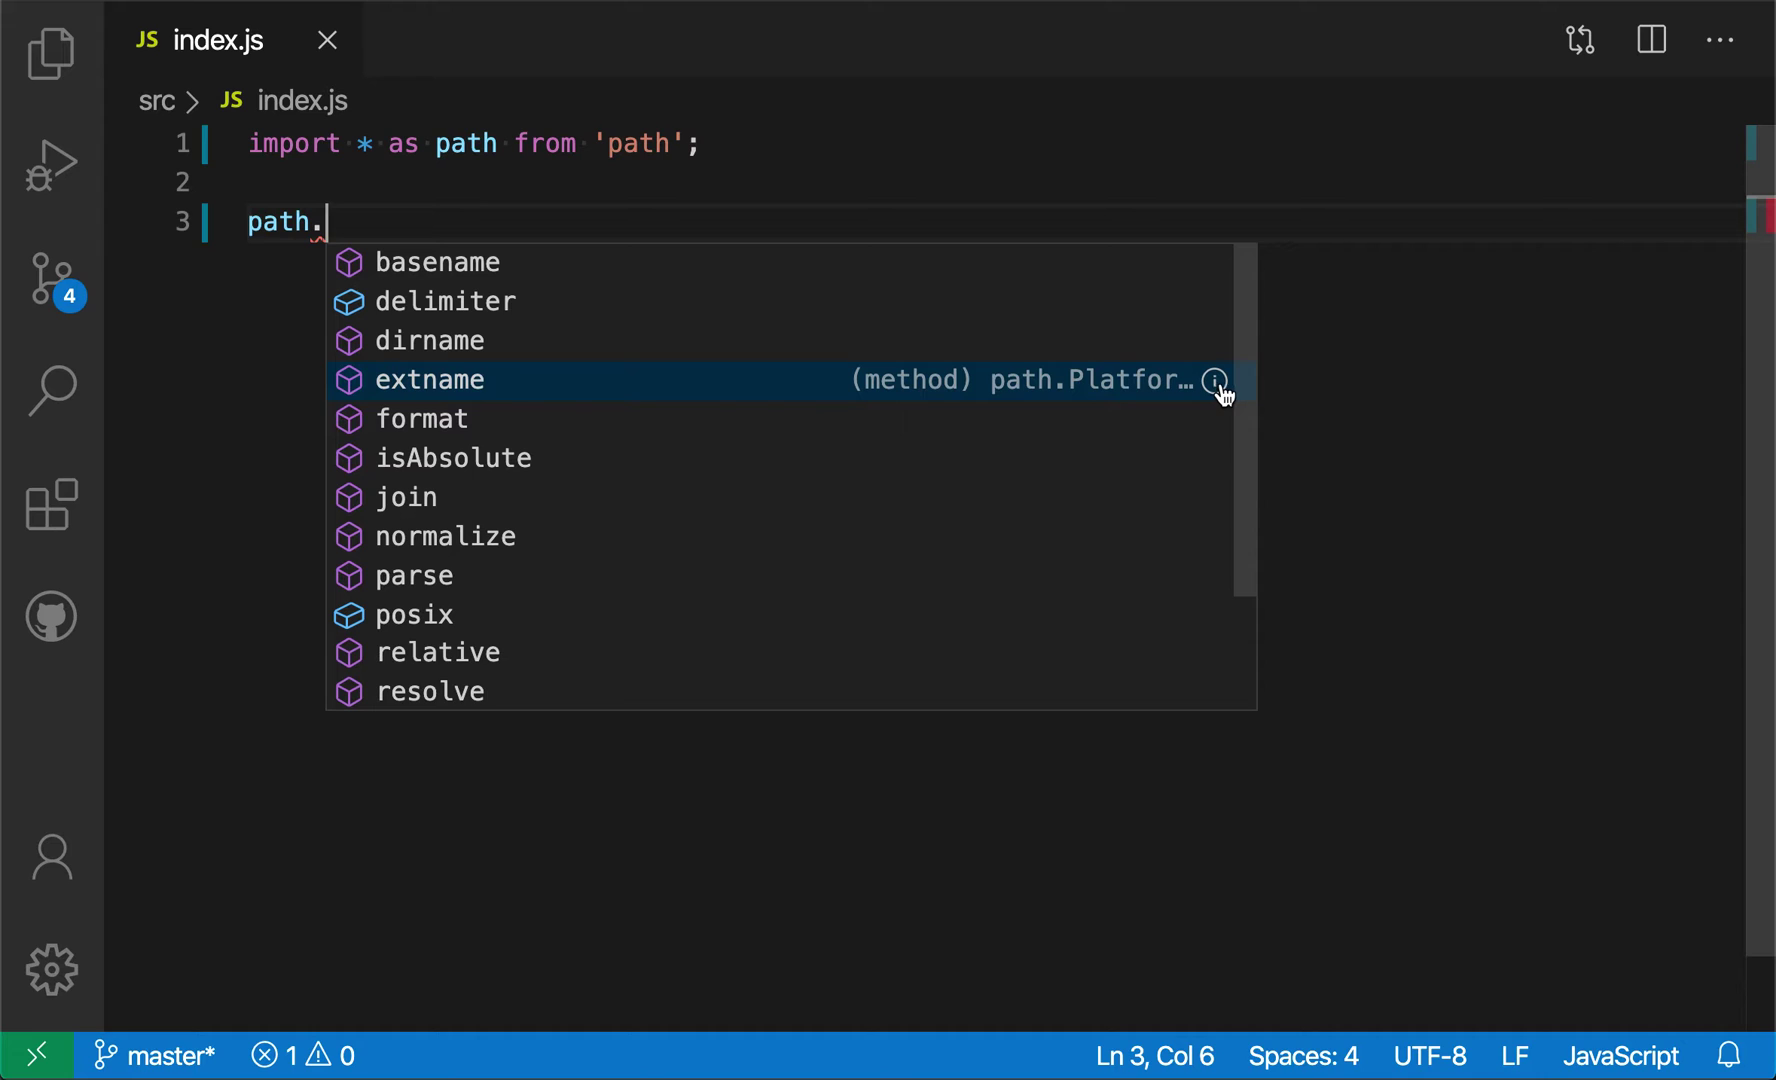
left_click(1221, 386)
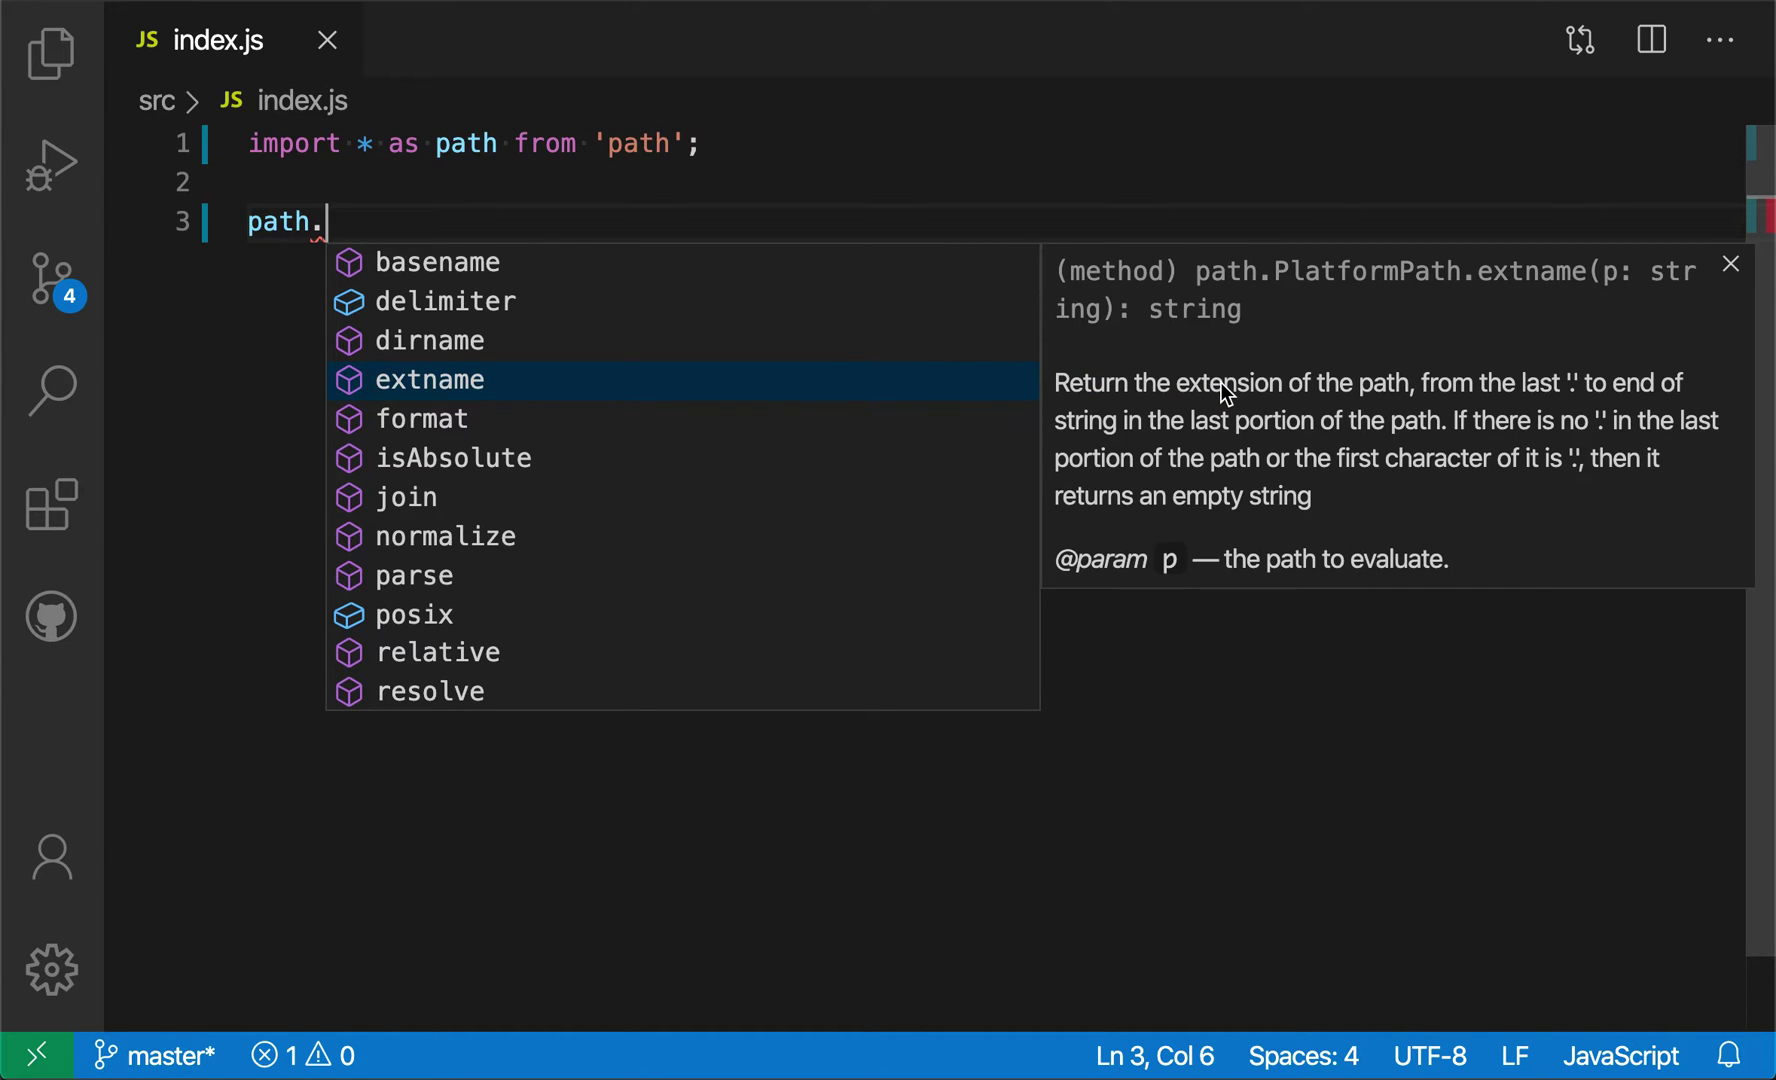
key("Down")
key("Down")
key("Up")
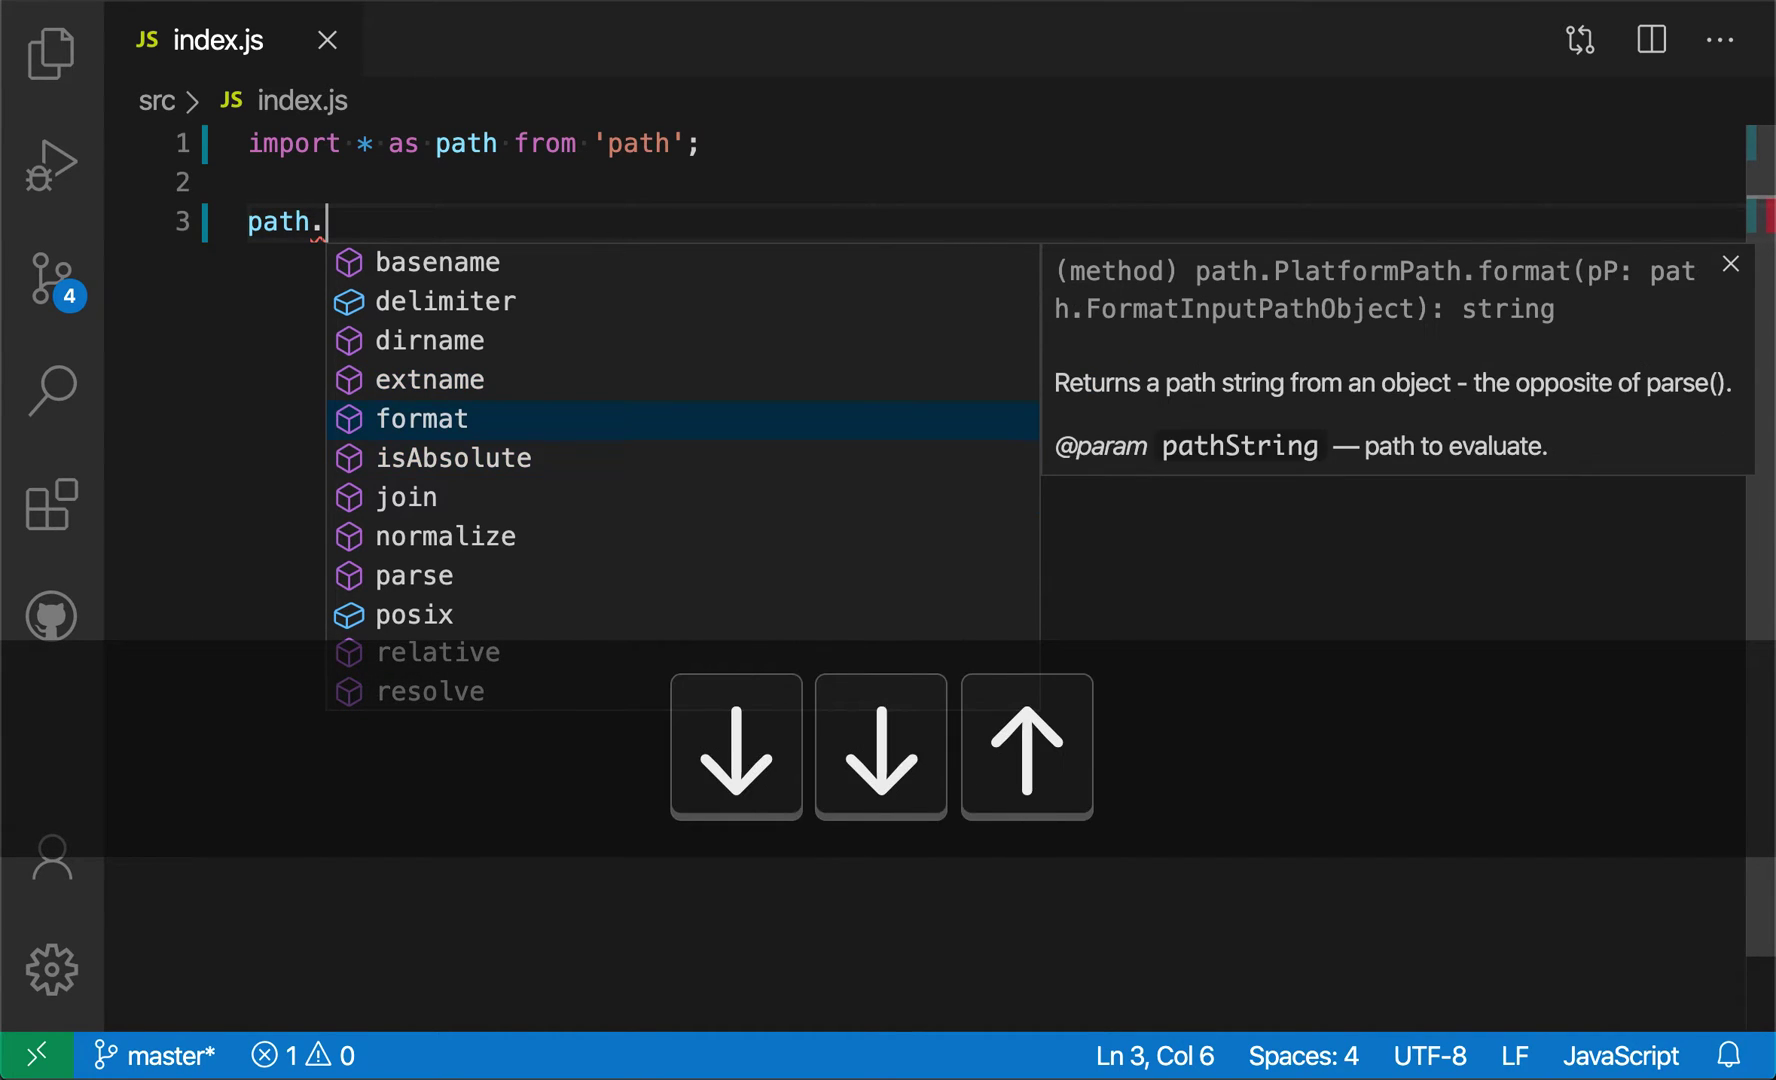
key("Up")
key("Up")
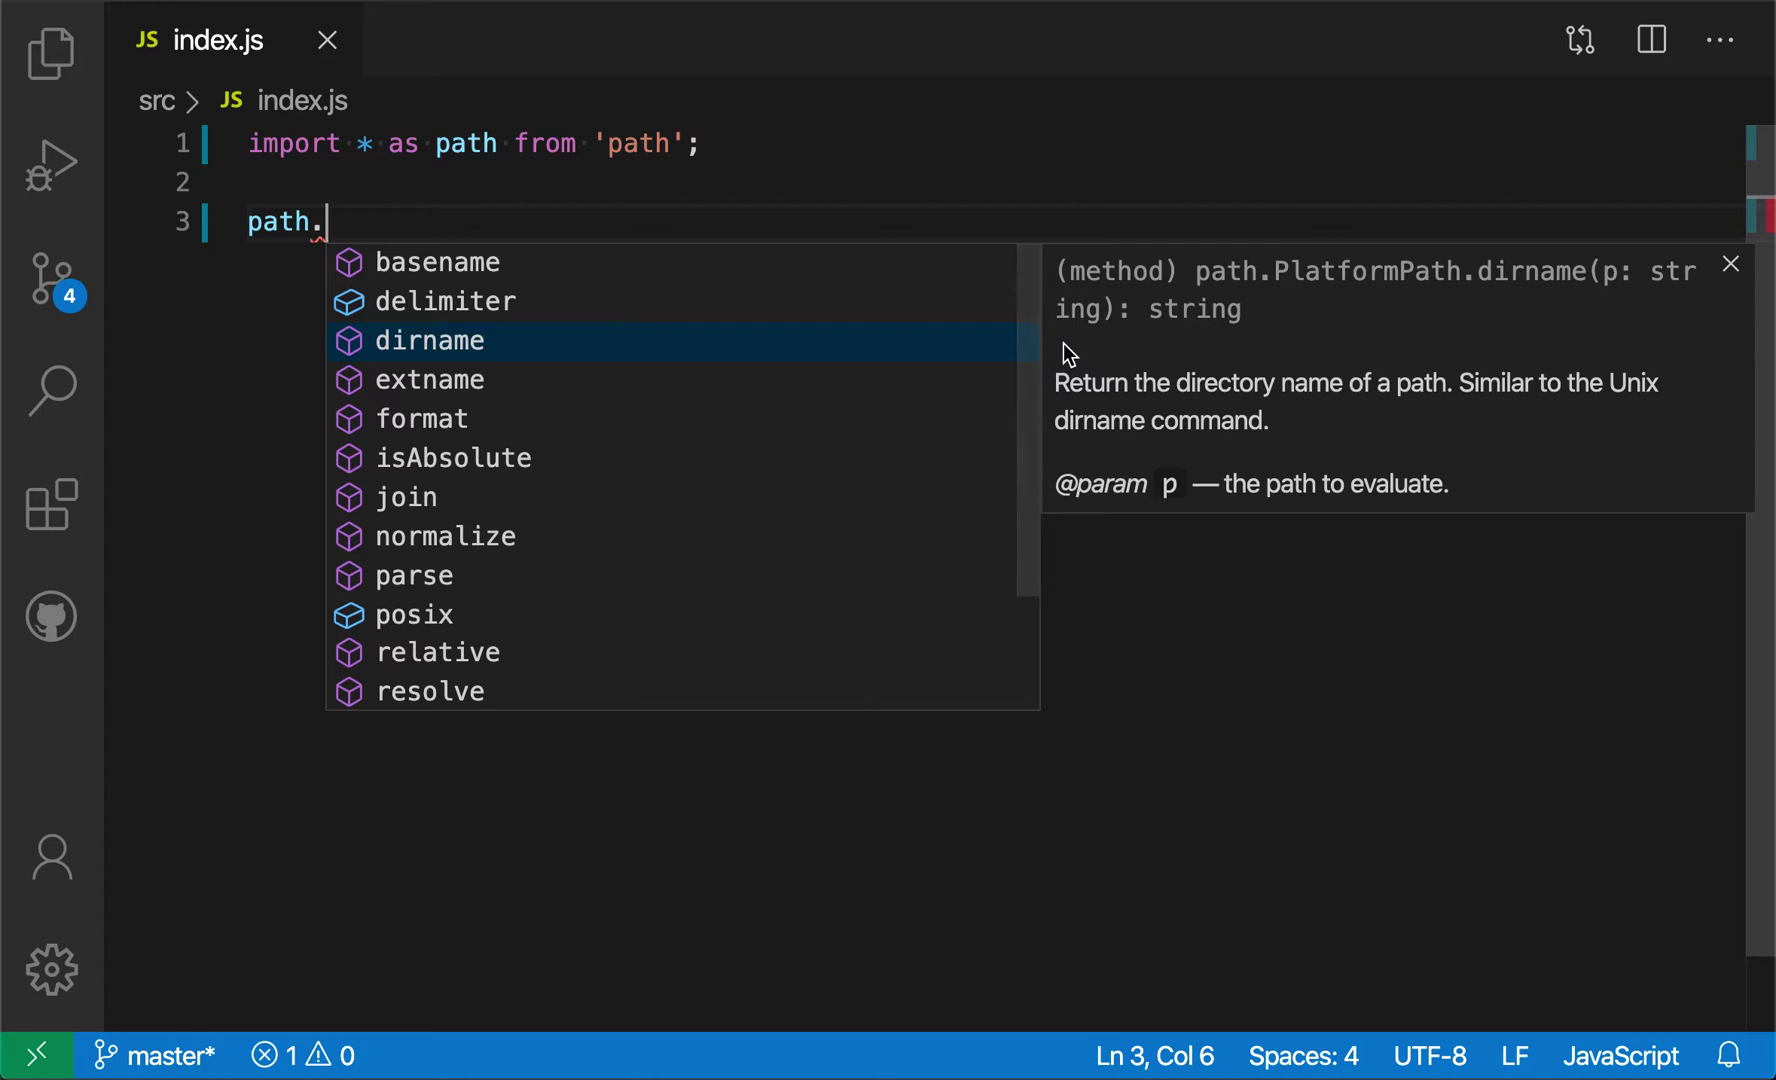
Close and reopen the details panel, move to posix, then collapse it to the inline hint.
left_click(1729, 265)
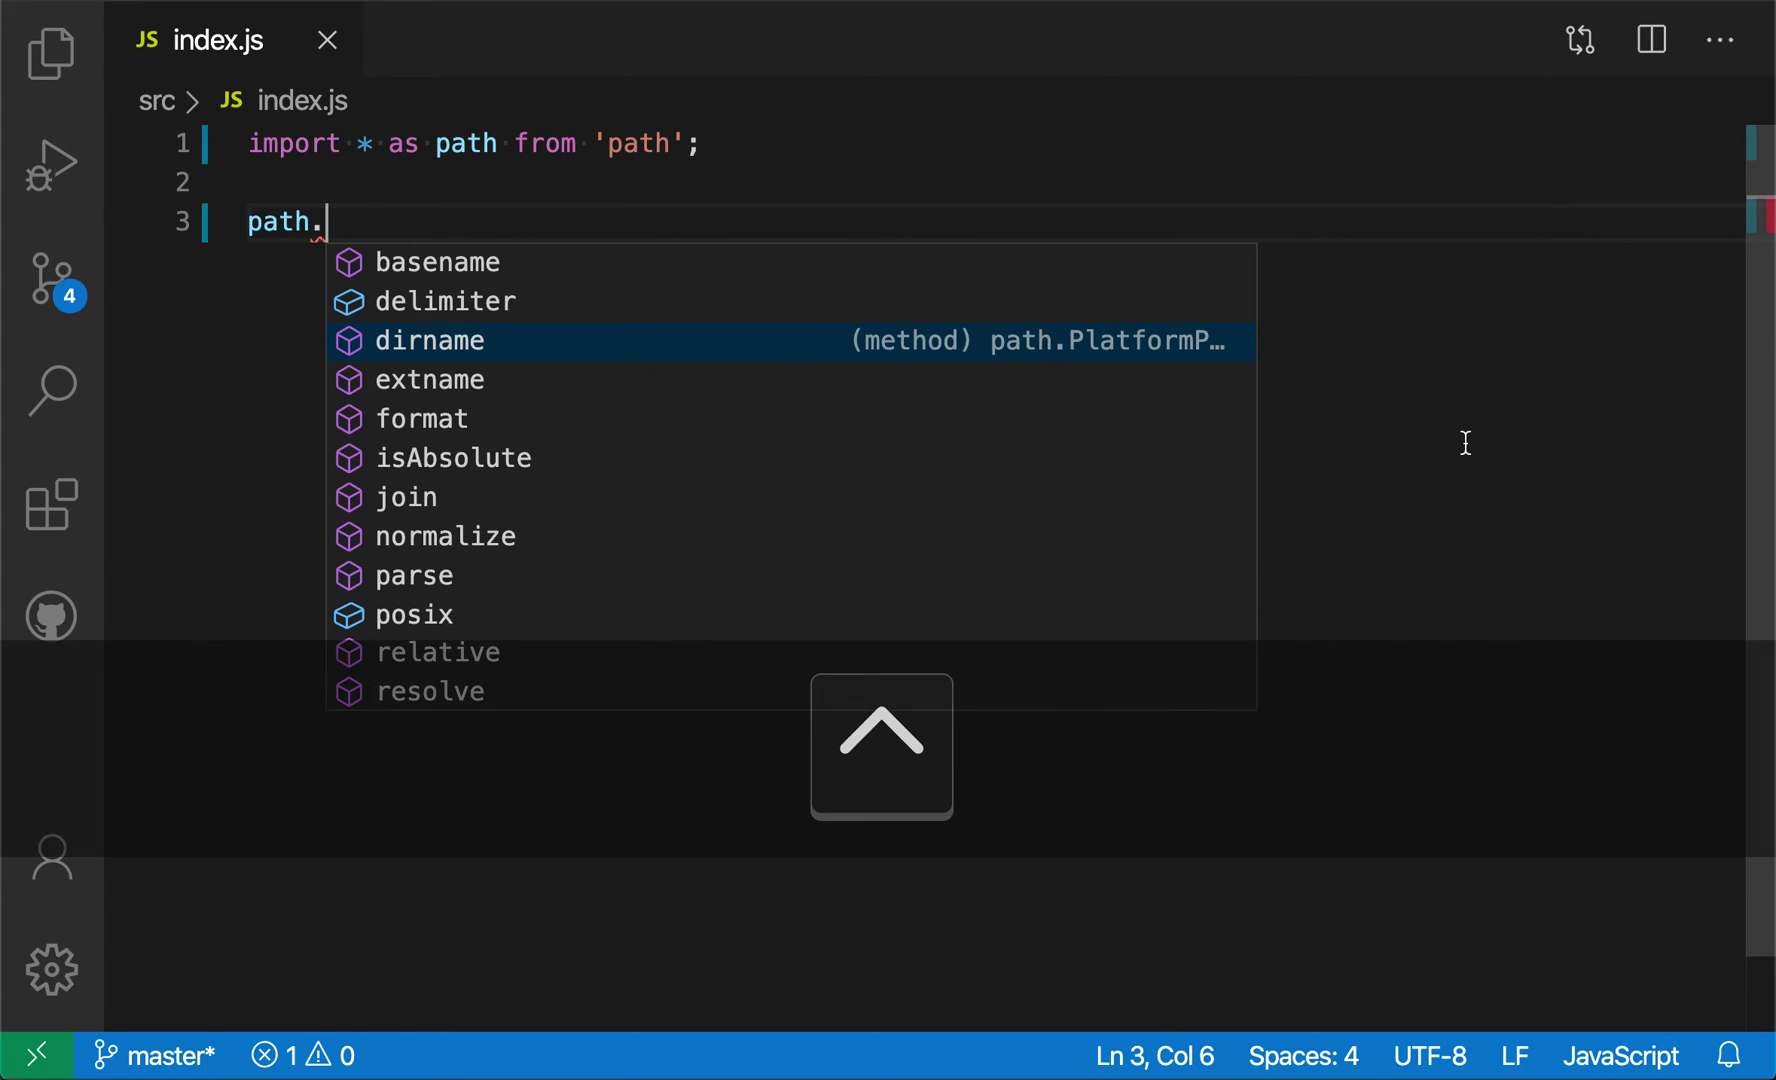
key("ctrl+space")
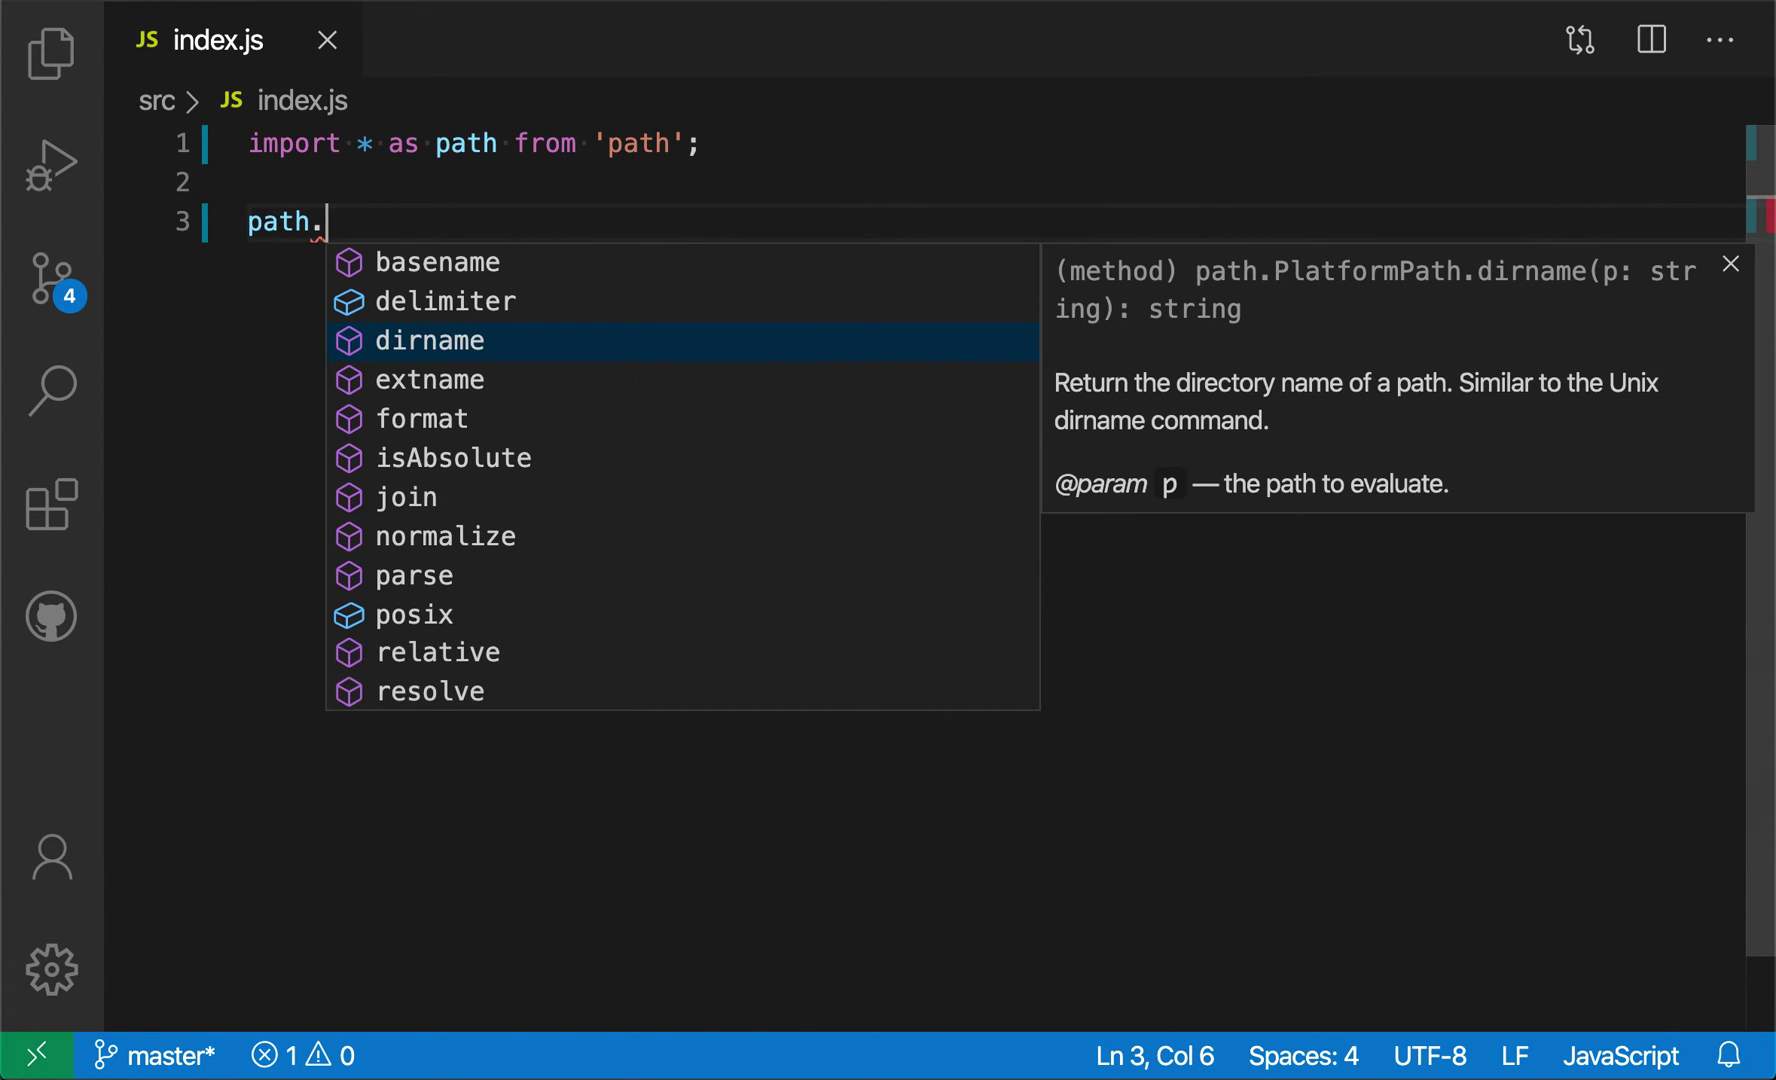
key("Down")
key("Down")
key("Down")
key("Down")
key("Down")
key("Down")
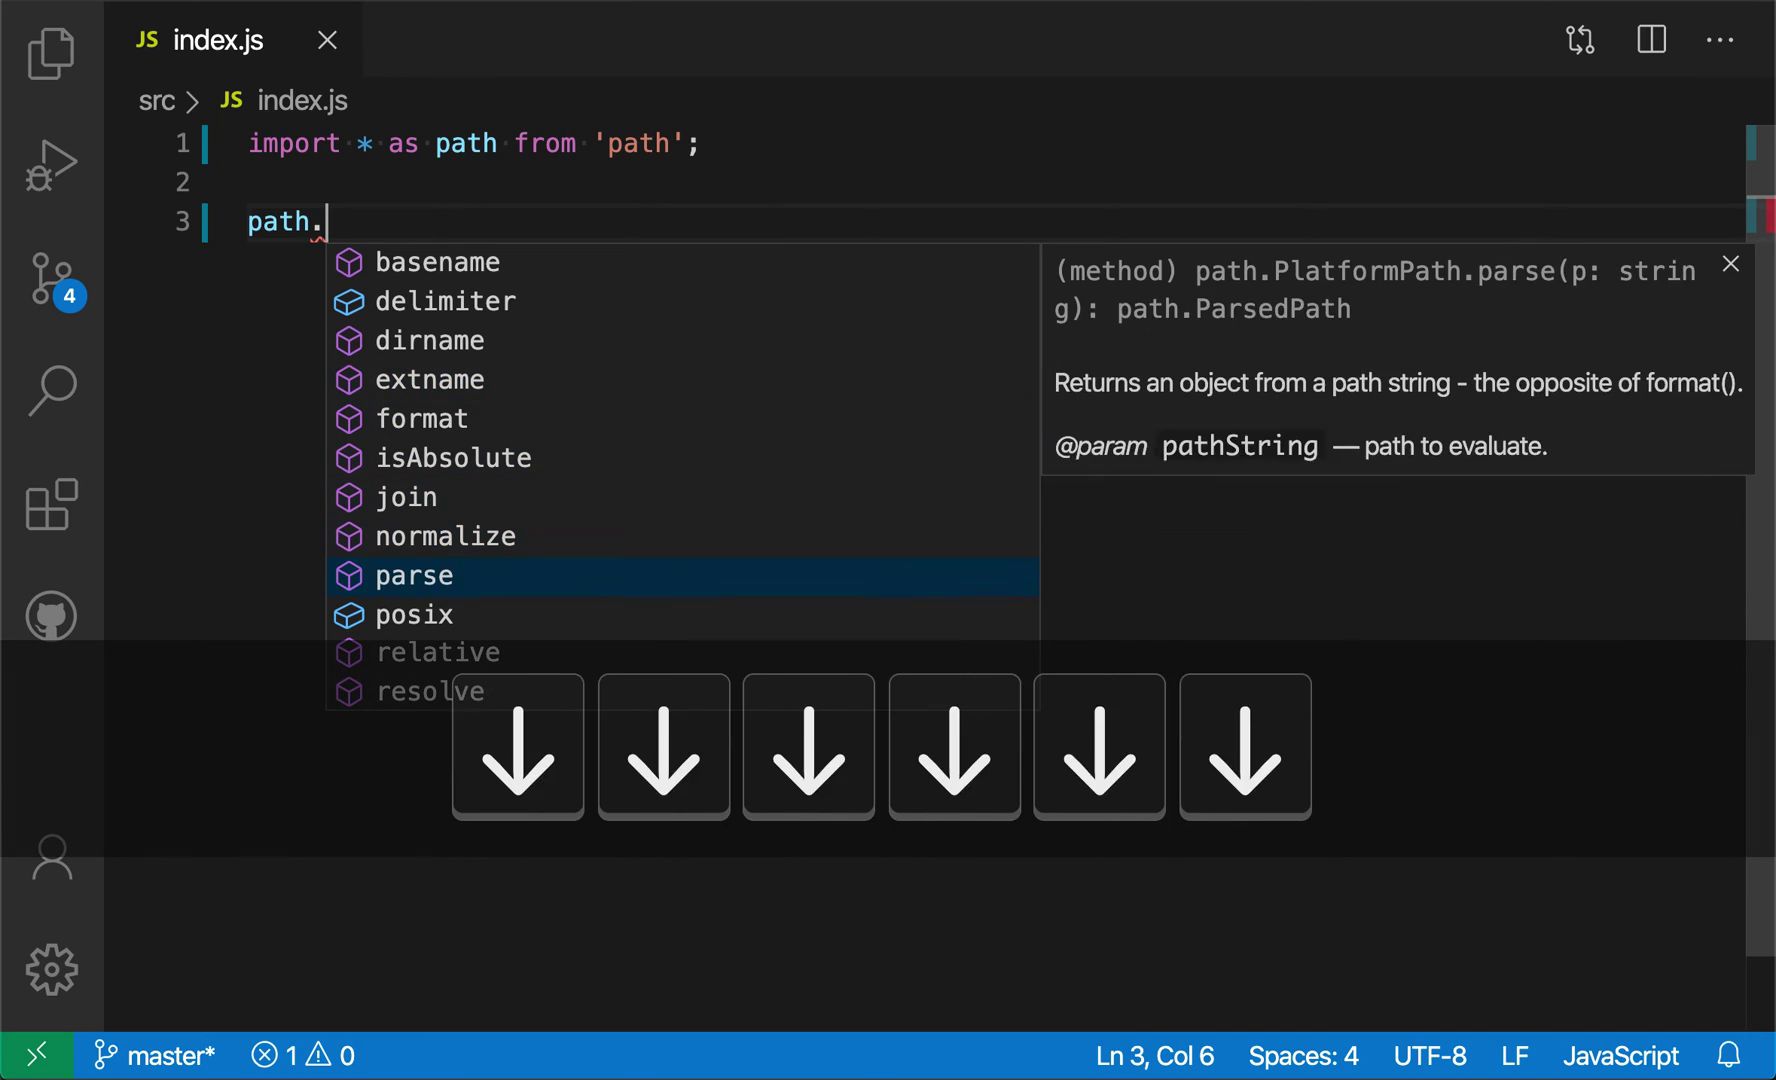
key("Down")
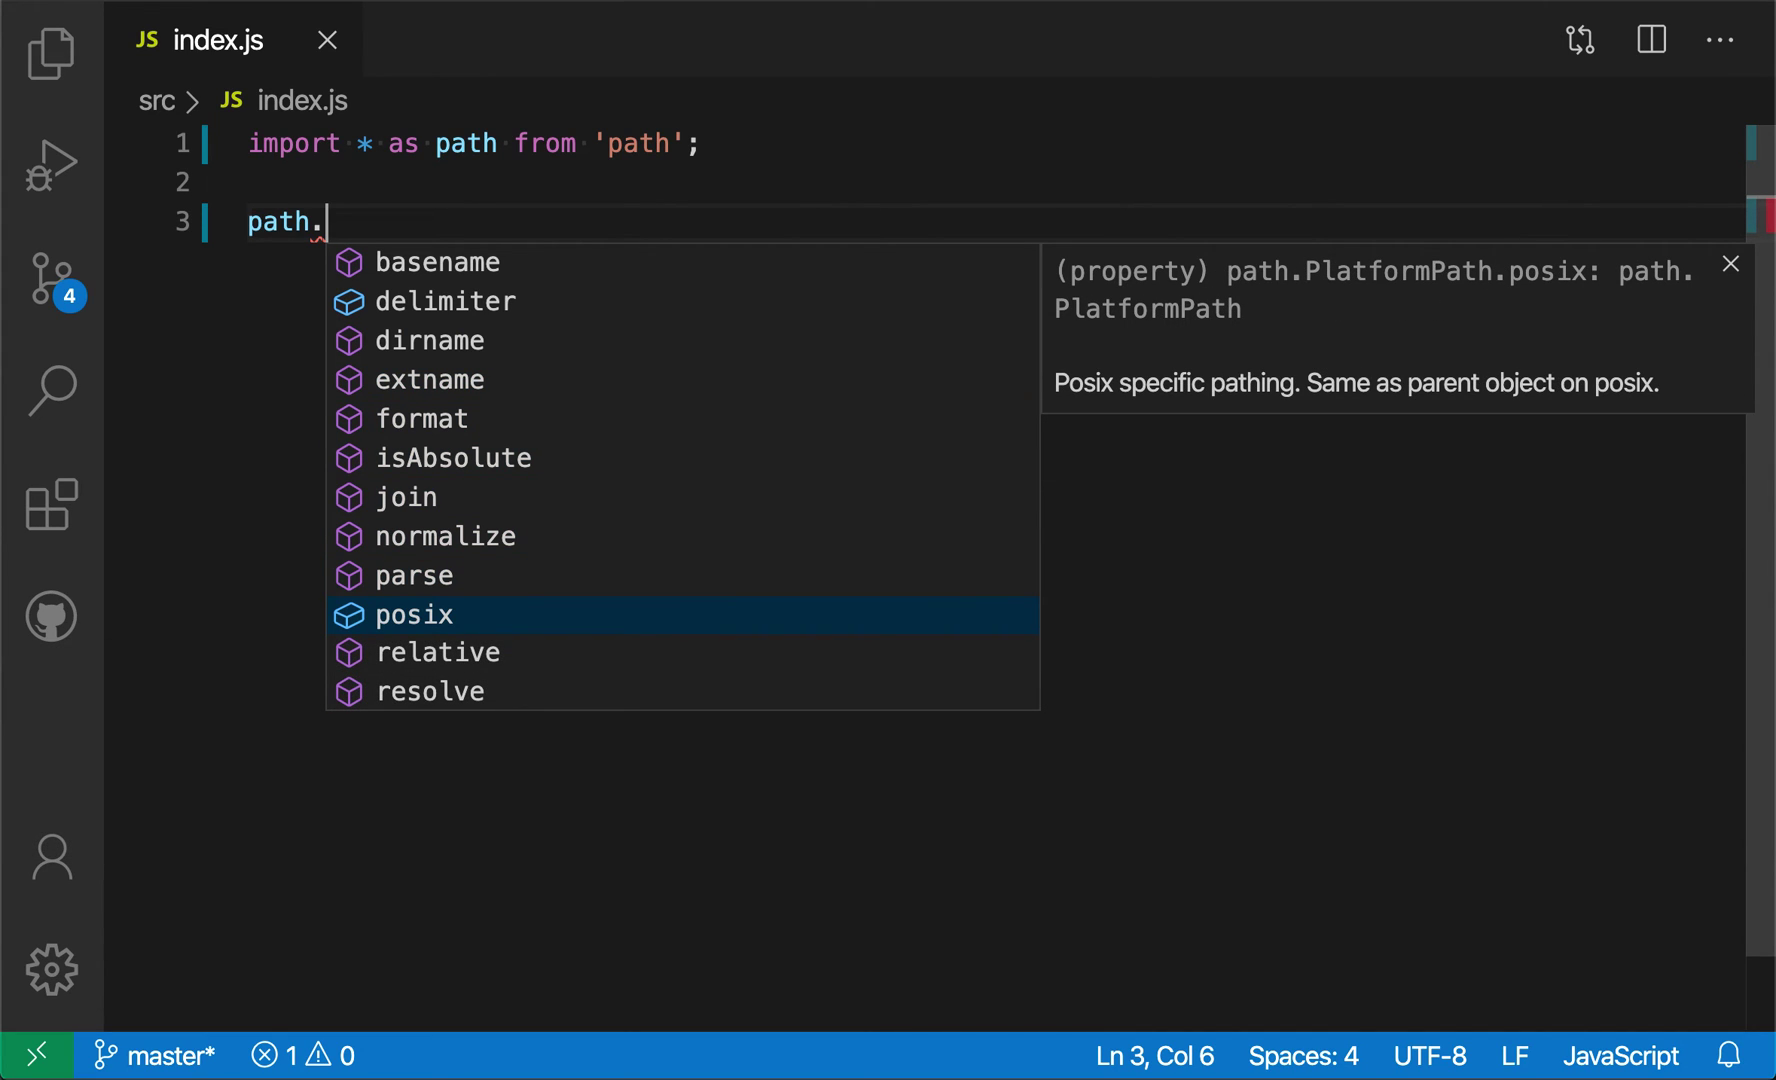
key("ctrl+space")
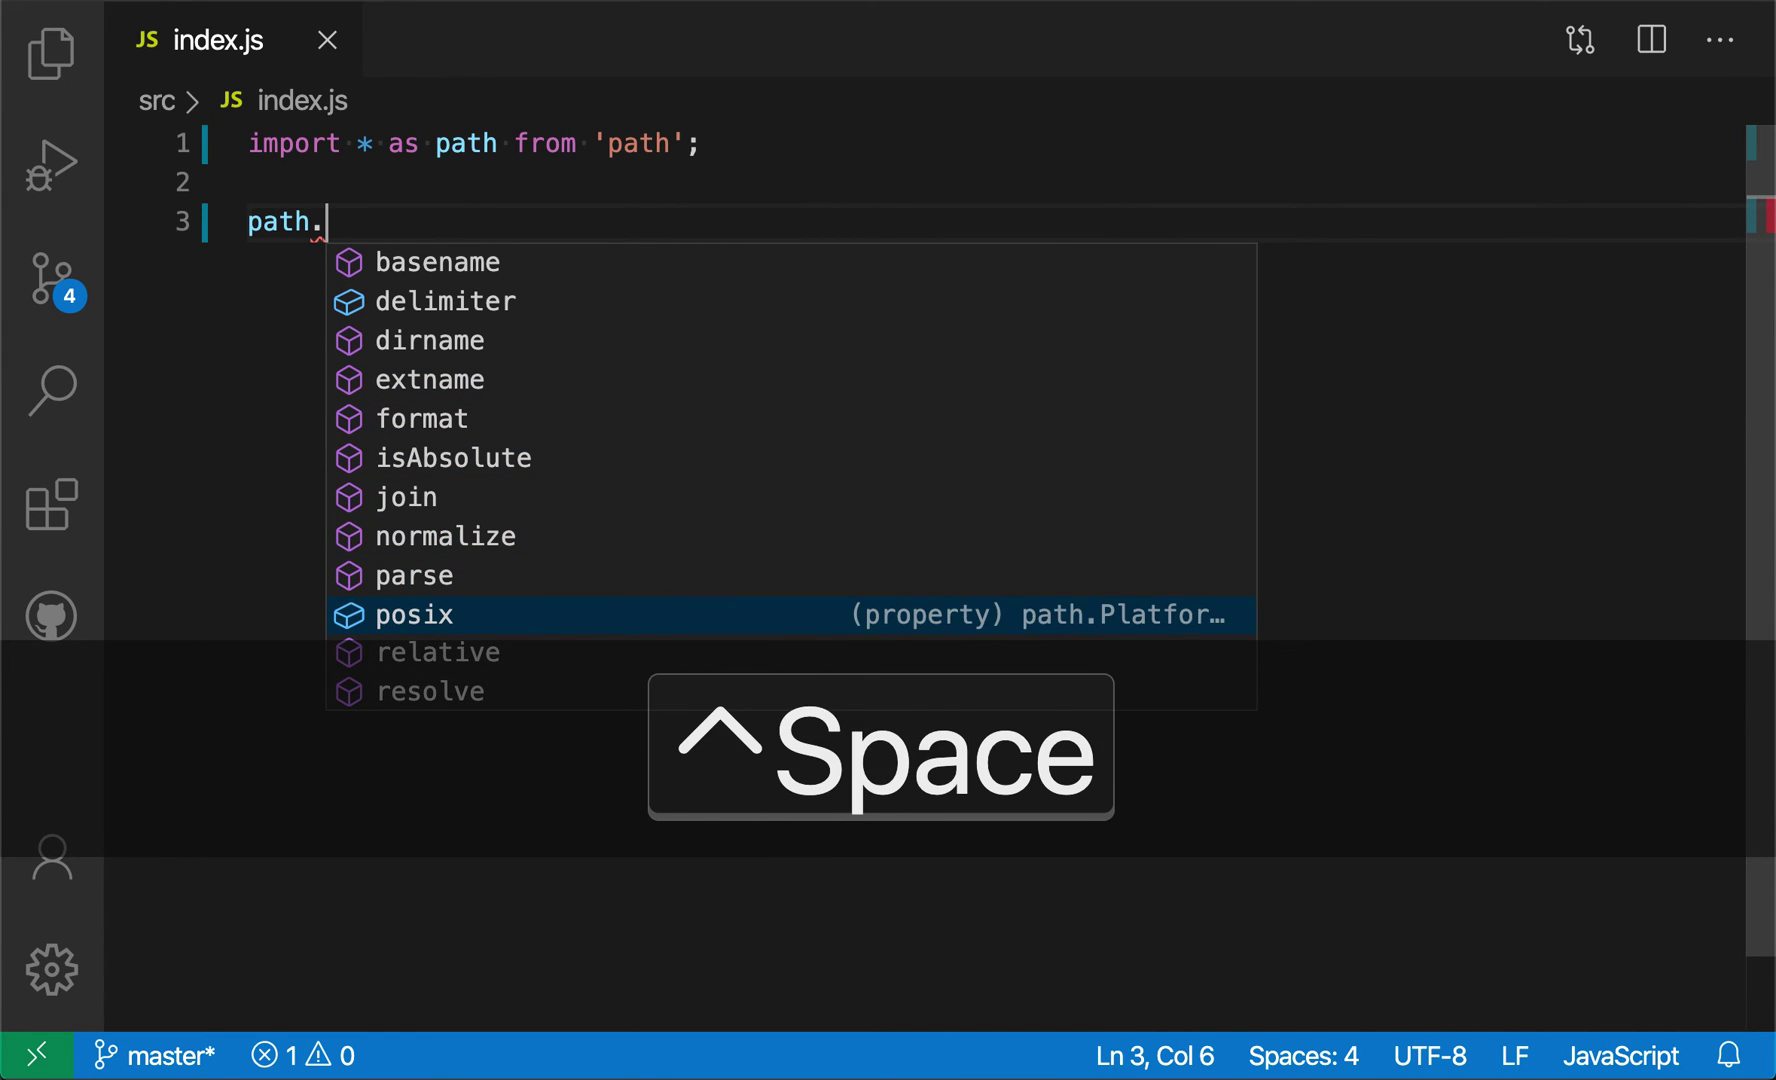
Browse the collapsed list down to sep at the end, then back up to join.
key("Down")
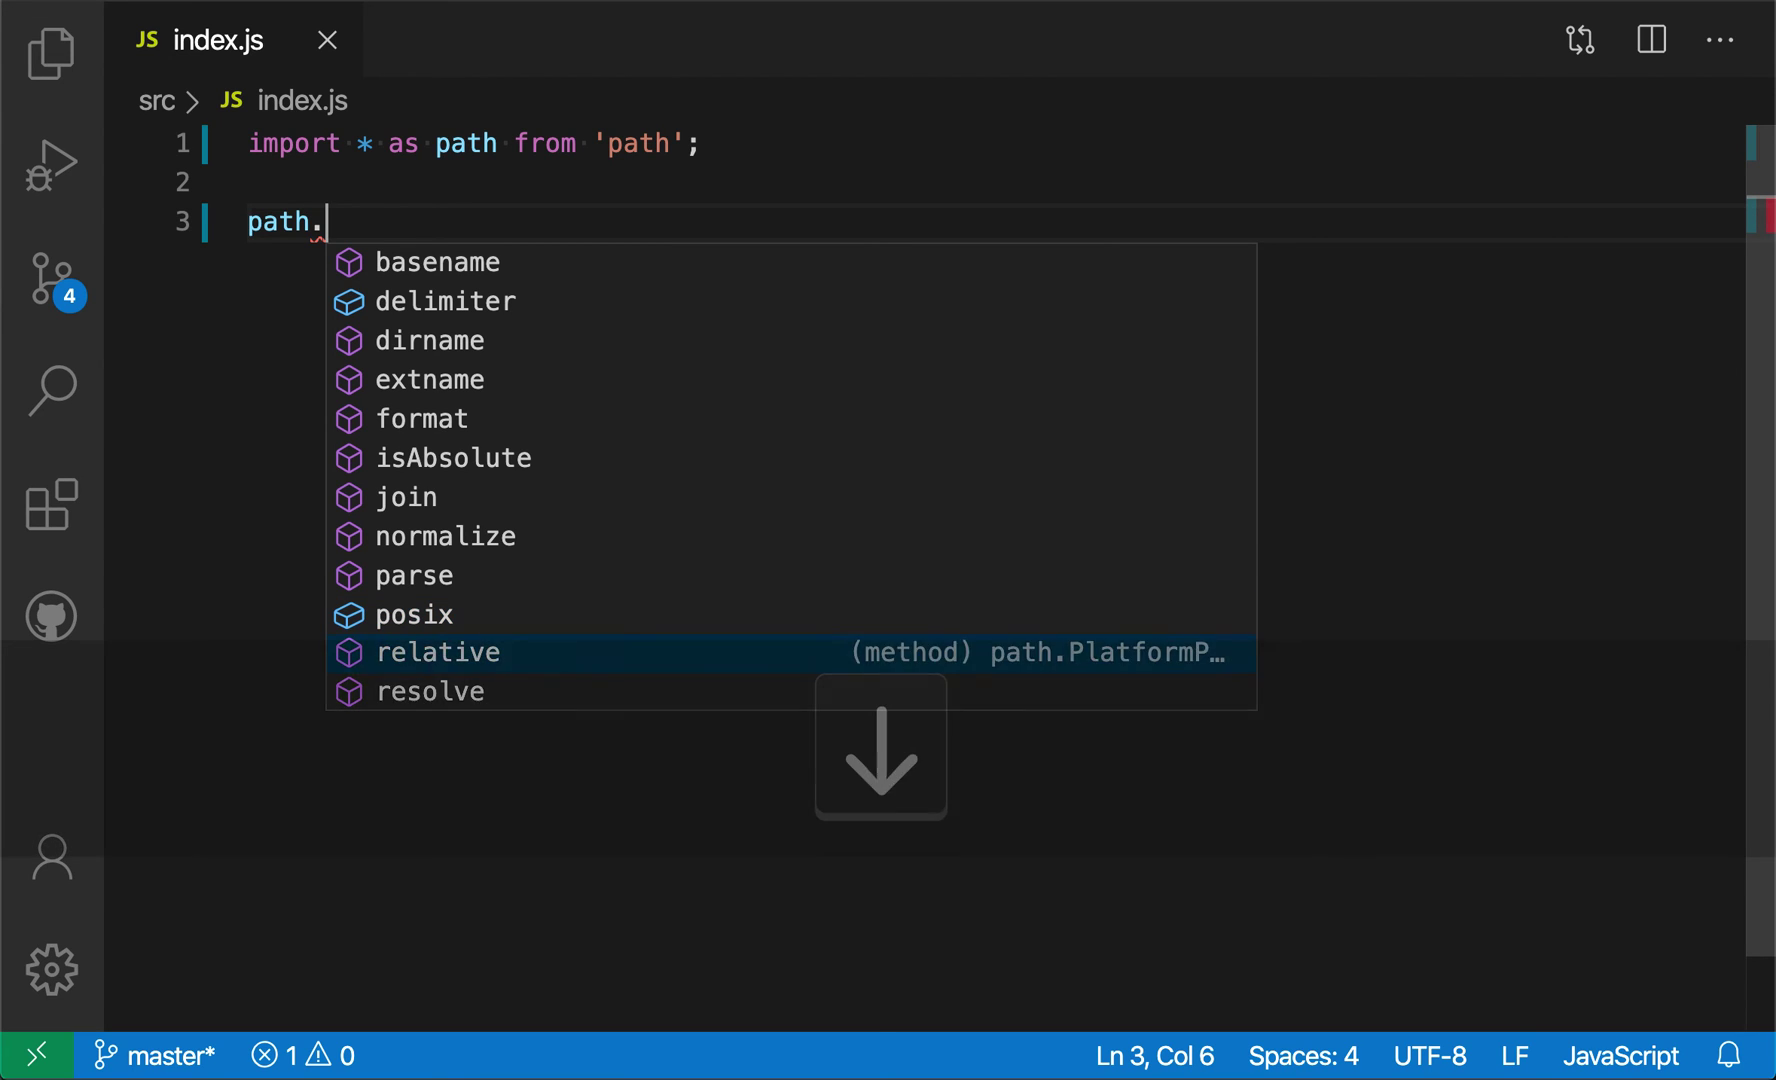
key("Down")
key("Down")
key("Up")
key("Up")
key("Up")
key("Up")
key("Up")
key("Up")
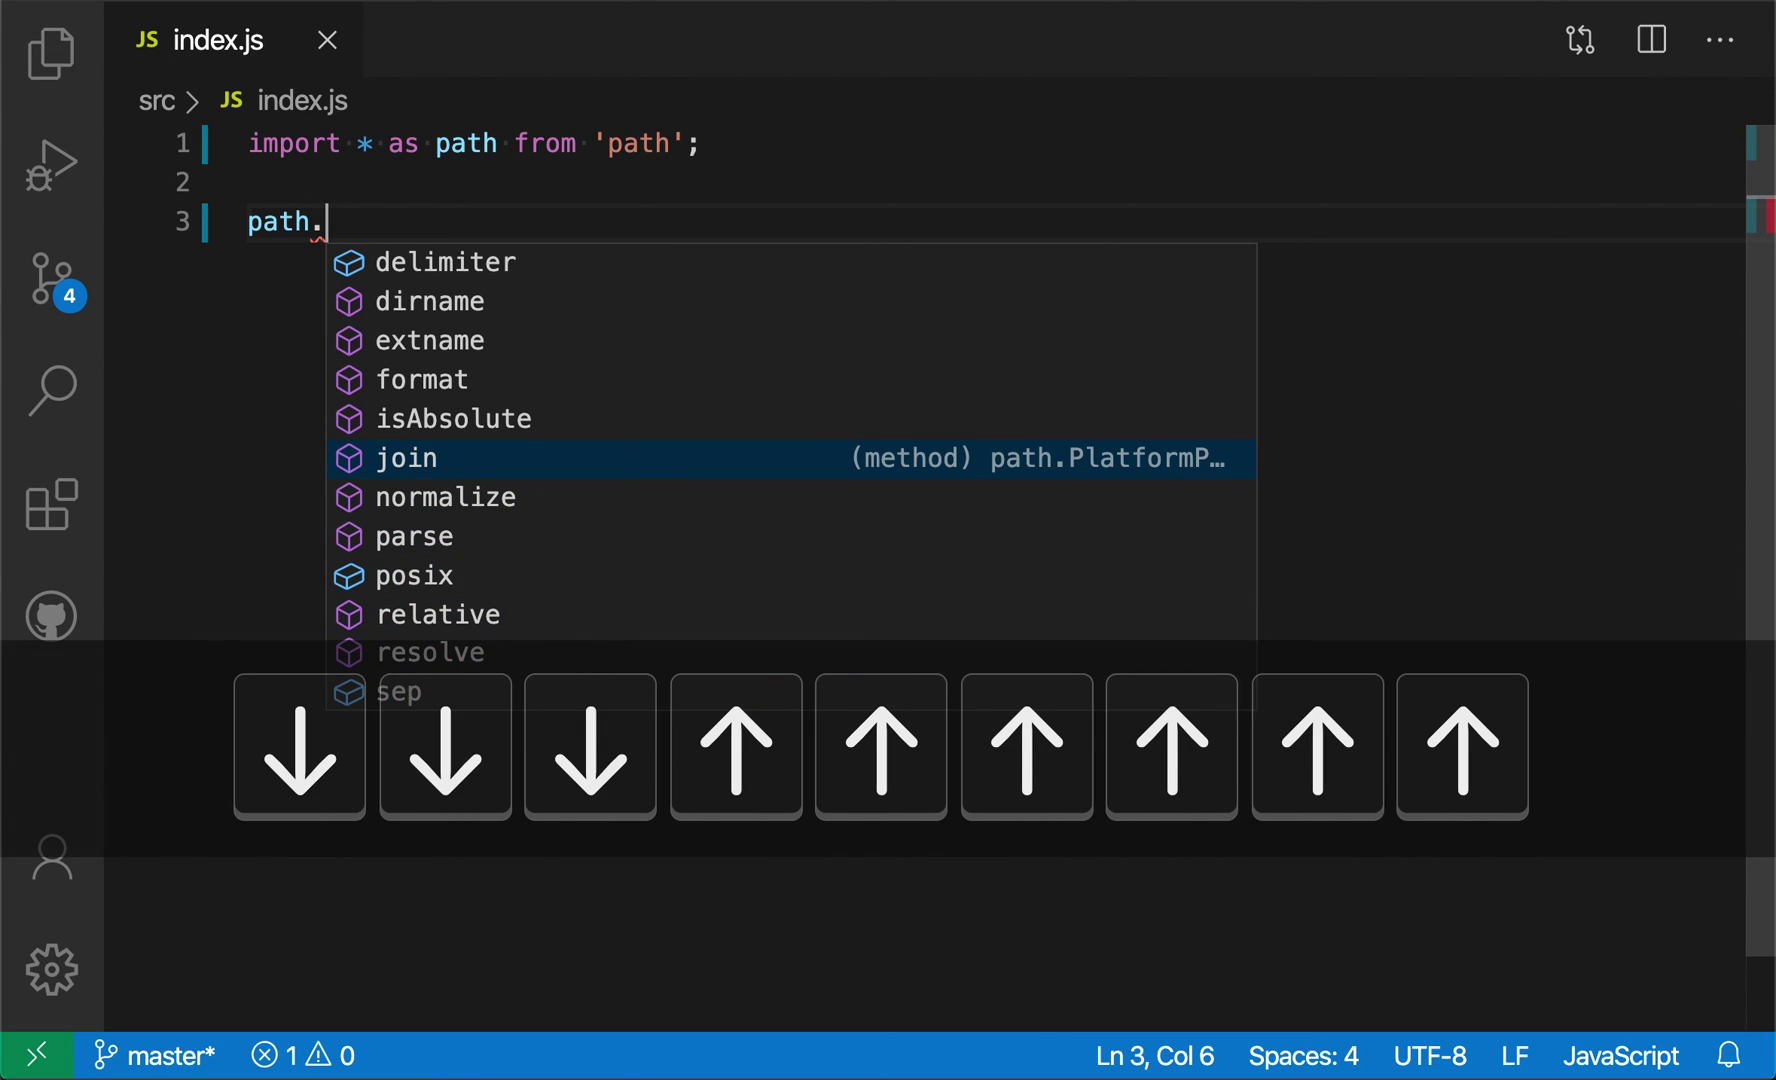